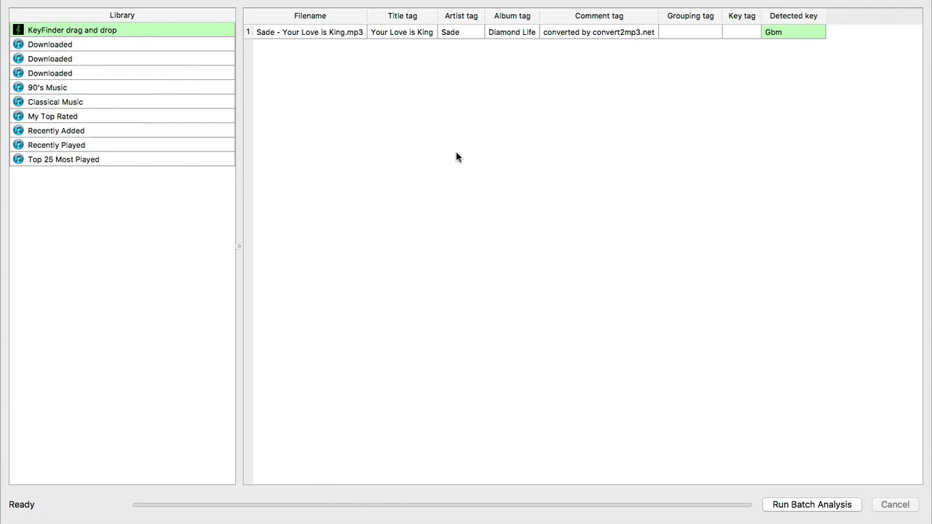
Step: Switch to Preview and bring up enharmonics-traditional-double-sharps-flats.png to examine the equivalent note names for Gb
key("super+Tab")
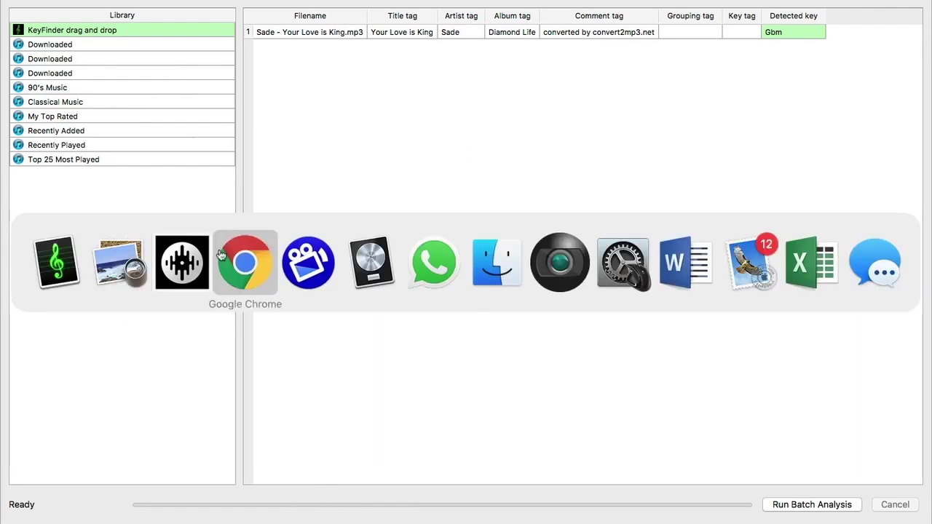
left_click(142, 266)
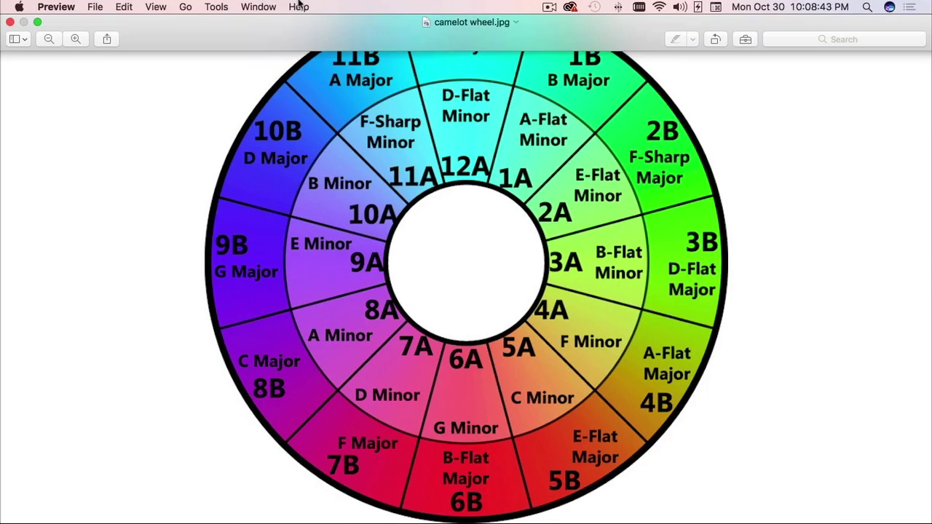
left_click(259, 6)
left_click(273, 92)
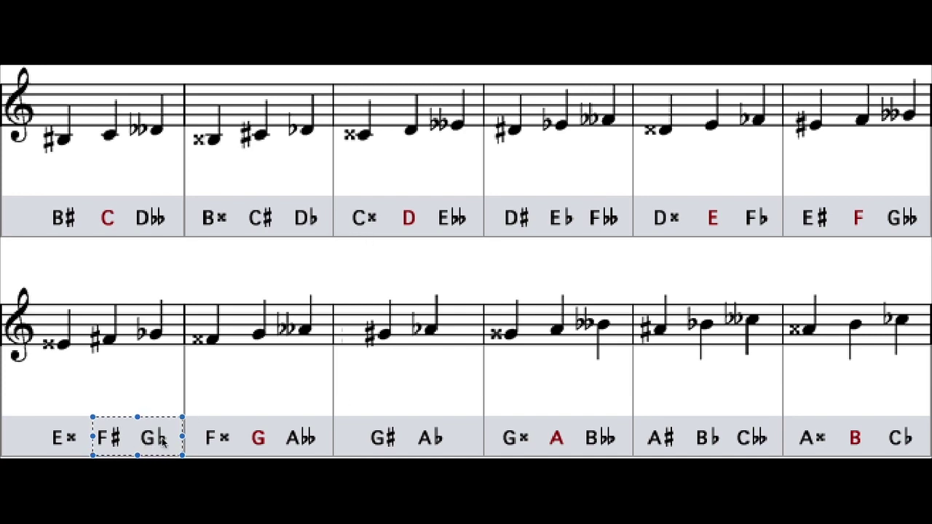
Step: Switch to Logic Pro X and set the project tempo to 135
key("super+Tab")
left_click(354, 275)
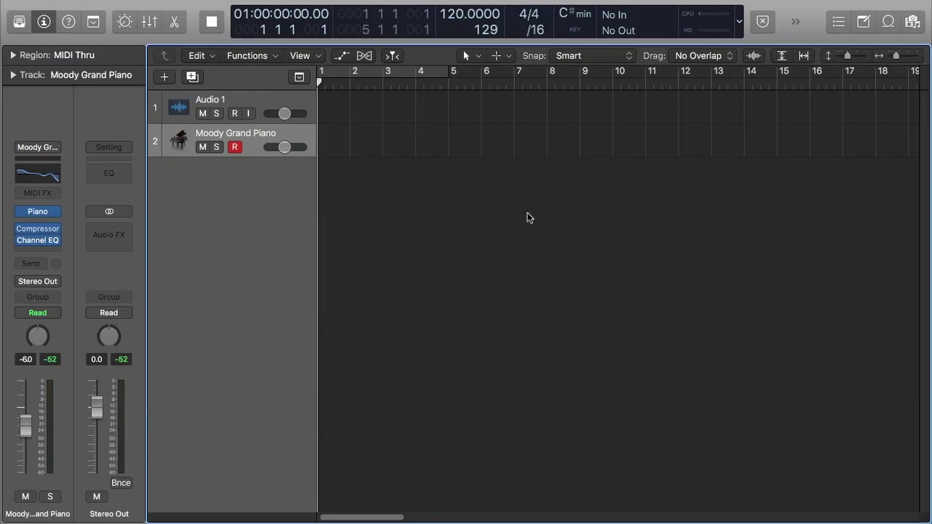
left_click(246, 106)
left_click(258, 126)
double_click(470, 18)
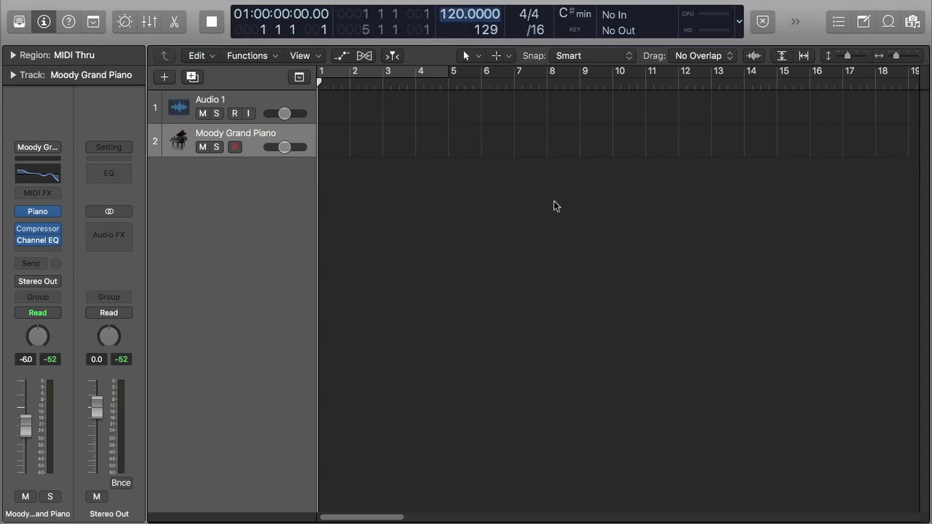
type("135")
key("Return")
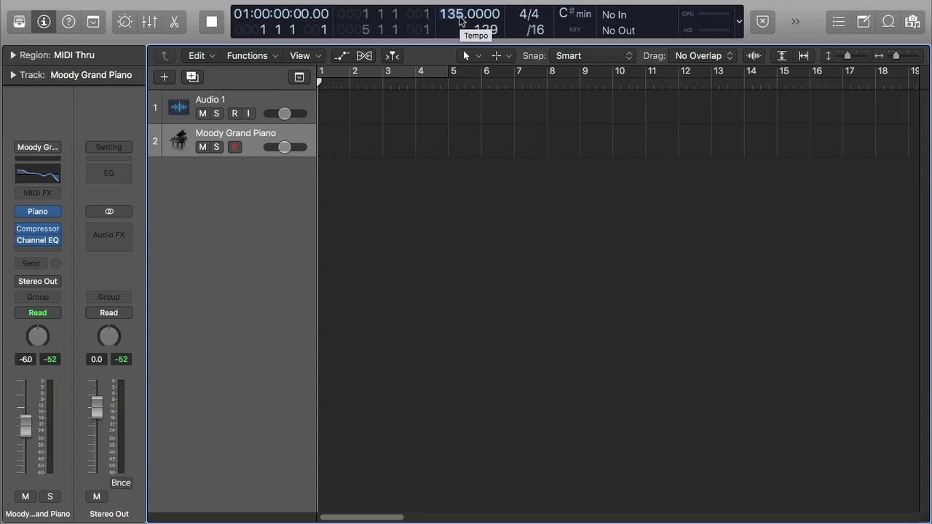
Step: Check the project's key signature options, and switch to Preview to view camelot wheel.jpg
left_click(586, 16)
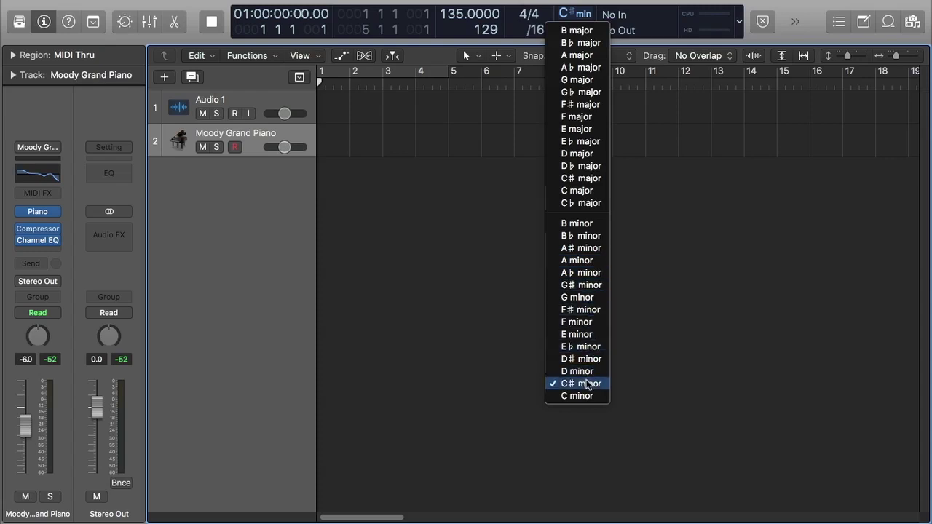
left_click(470, 267)
key("super+Tab")
key("super+shift+Tab")
key("super+shift+Tab")
key("super+shift+Tab")
key("super+shift+Tab")
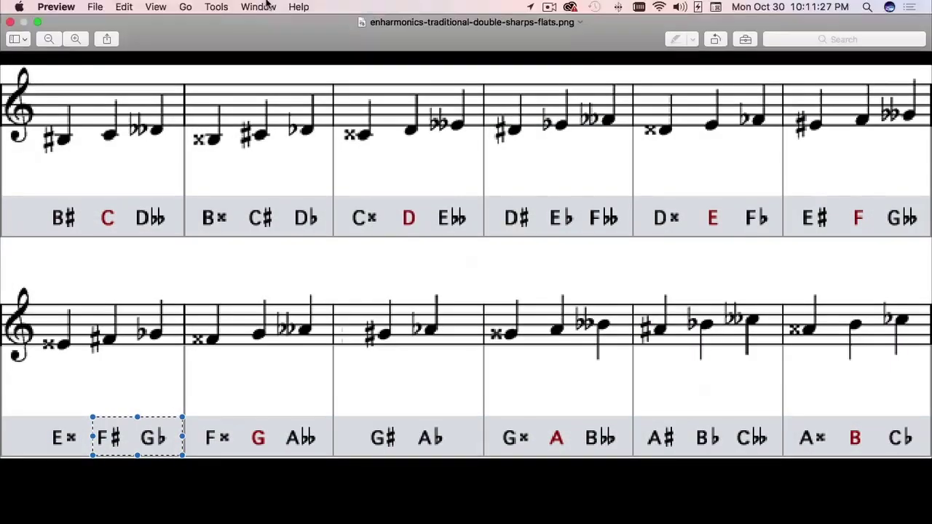
left_click(264, 7)
left_click(269, 80)
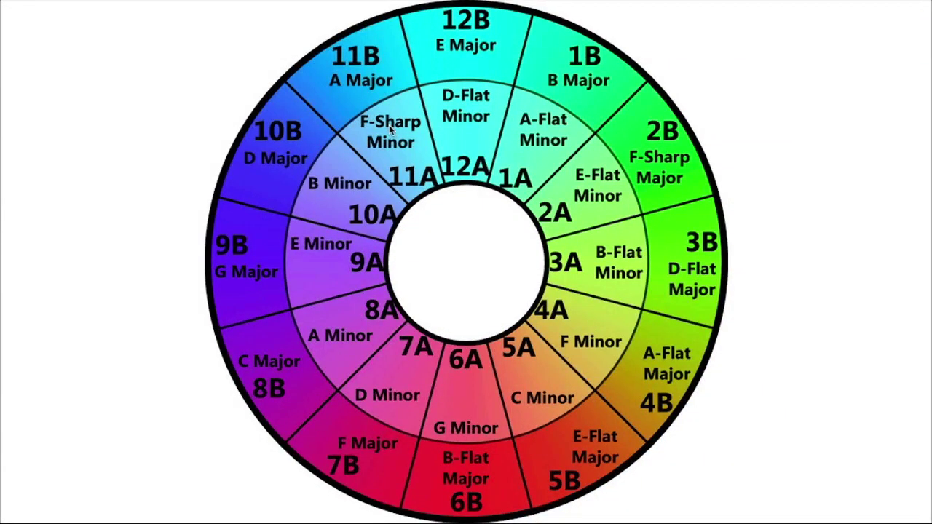
Step: Switch to Logic Pro X and set the project key signature to F# minor
key("super+Tab")
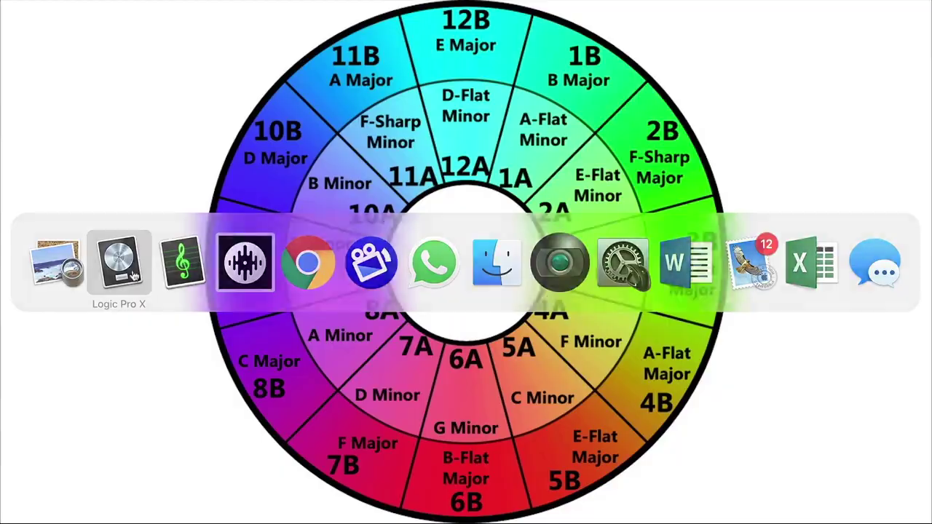
left_click(135, 275)
left_click(574, 15)
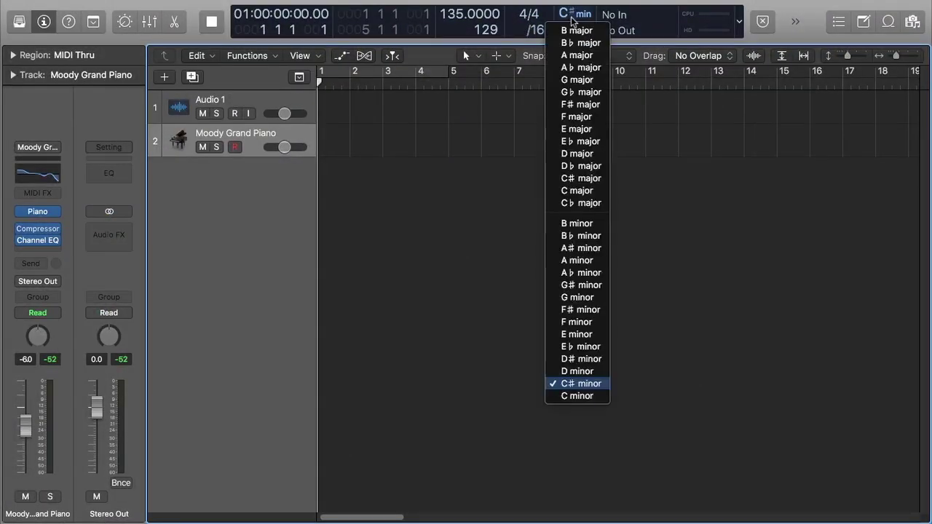
left_click(595, 310)
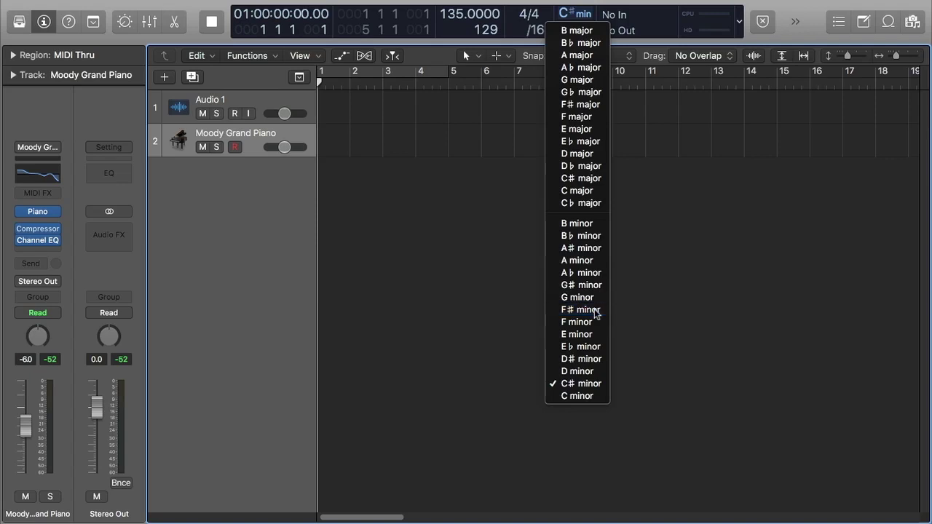
Step: Review the available project keys, and compare F# with Gb on the enharmonics chart in Preview
left_click(582, 14)
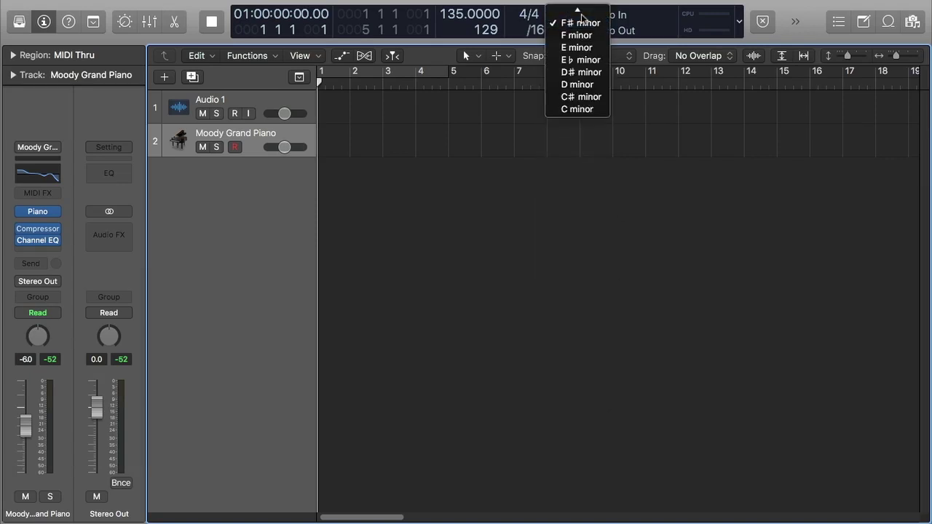
mouse_move(582, 7)
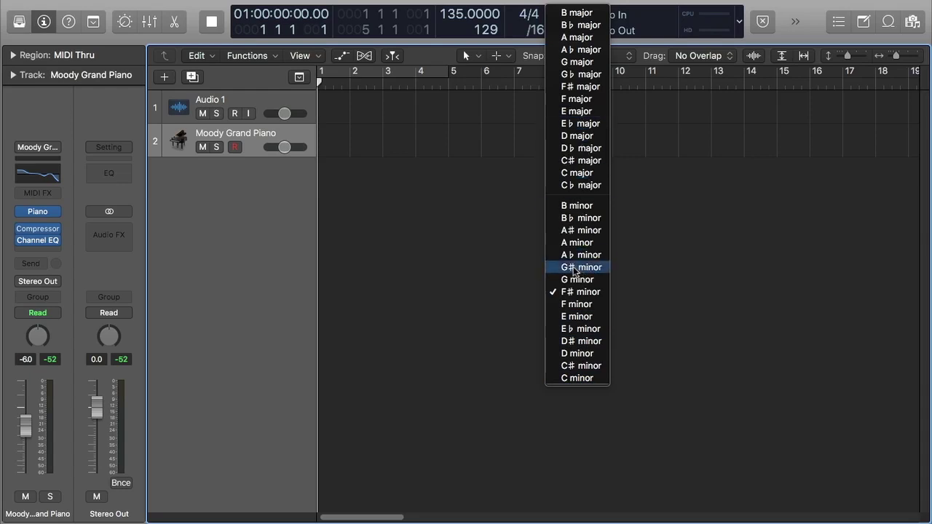
left_click(465, 234)
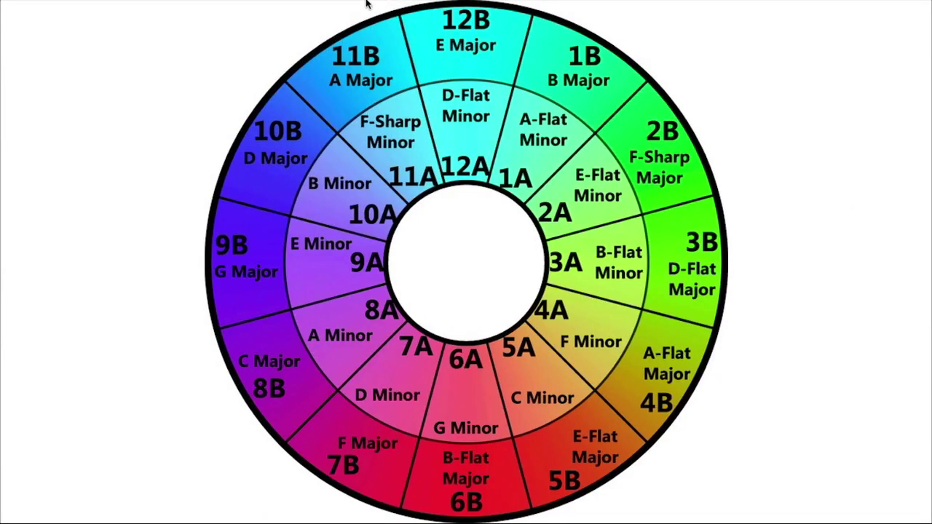
mouse_move(366, 4)
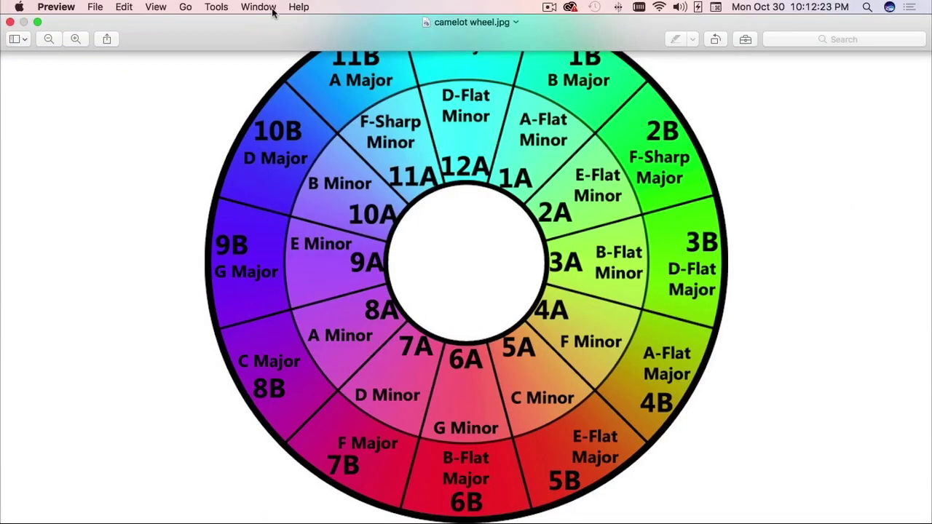
left_click(259, 6)
left_click(294, 94)
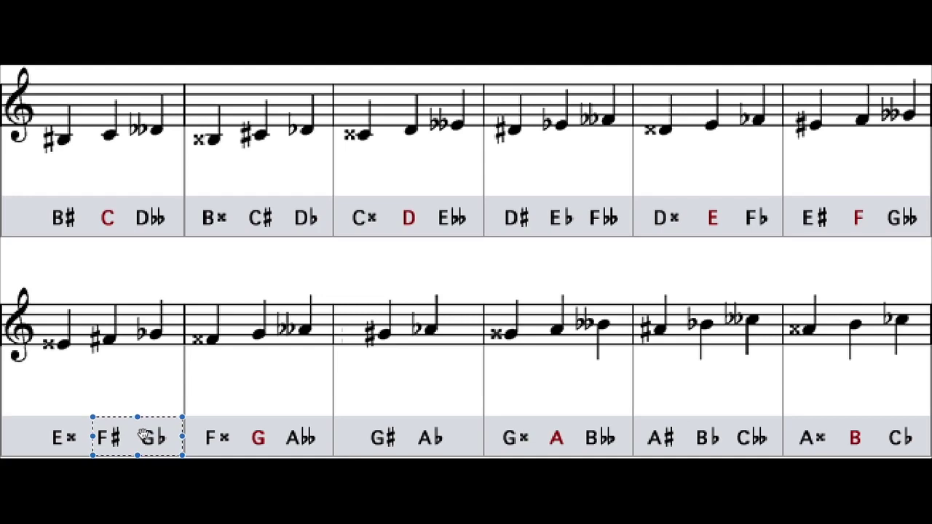
left_click(110, 410)
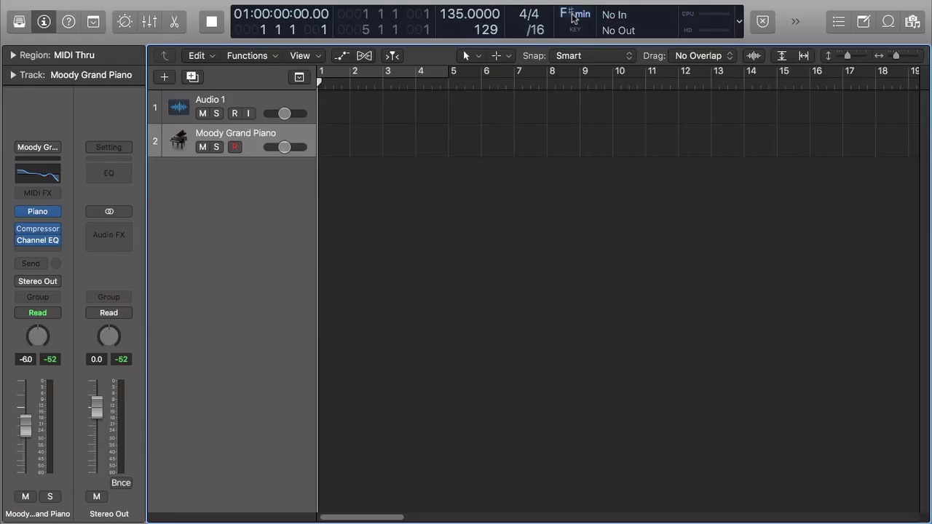
Step: Review the project's key signature options again in Logic Pro X and take a brief look at the loop browser
left_click(573, 18)
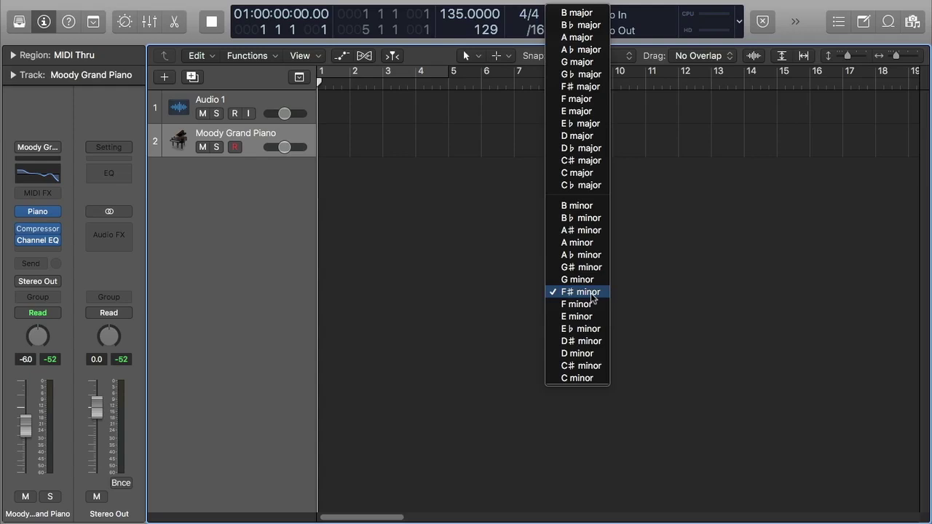
left_click(663, 268)
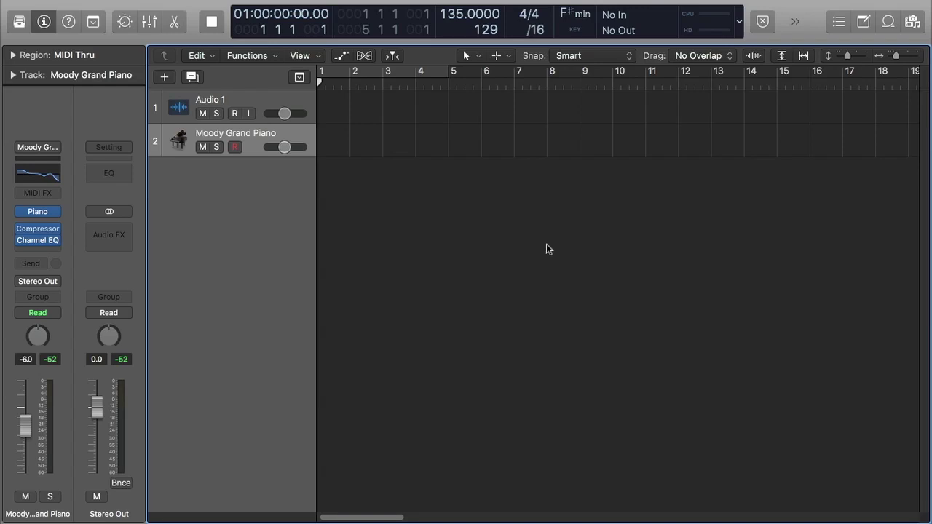
left_click(887, 24)
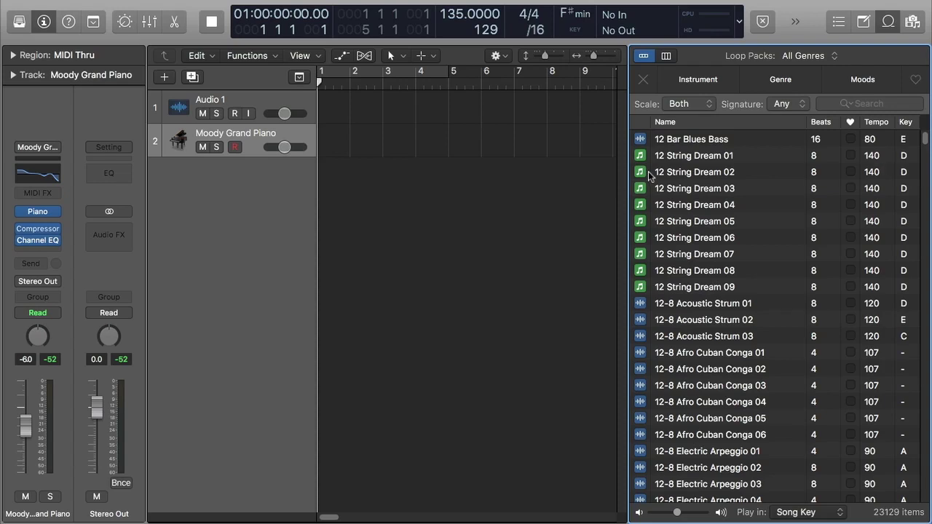
left_click(888, 22)
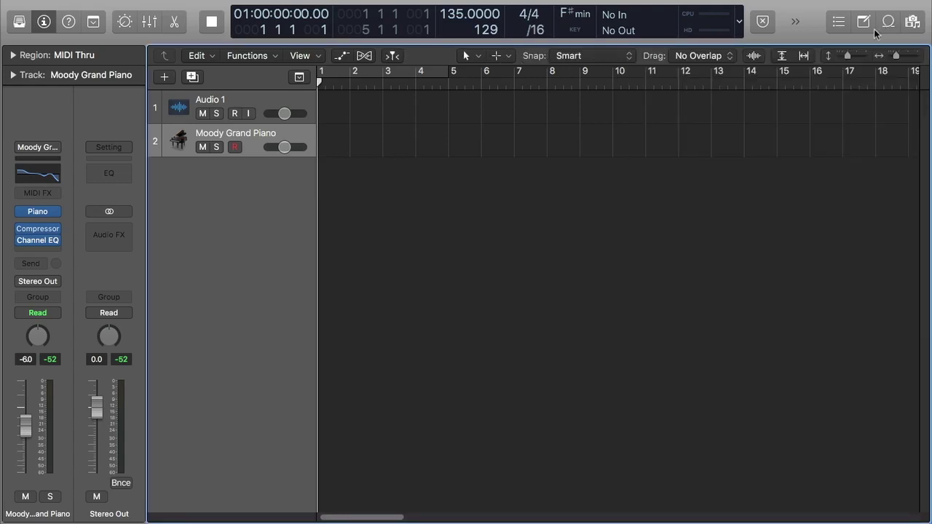